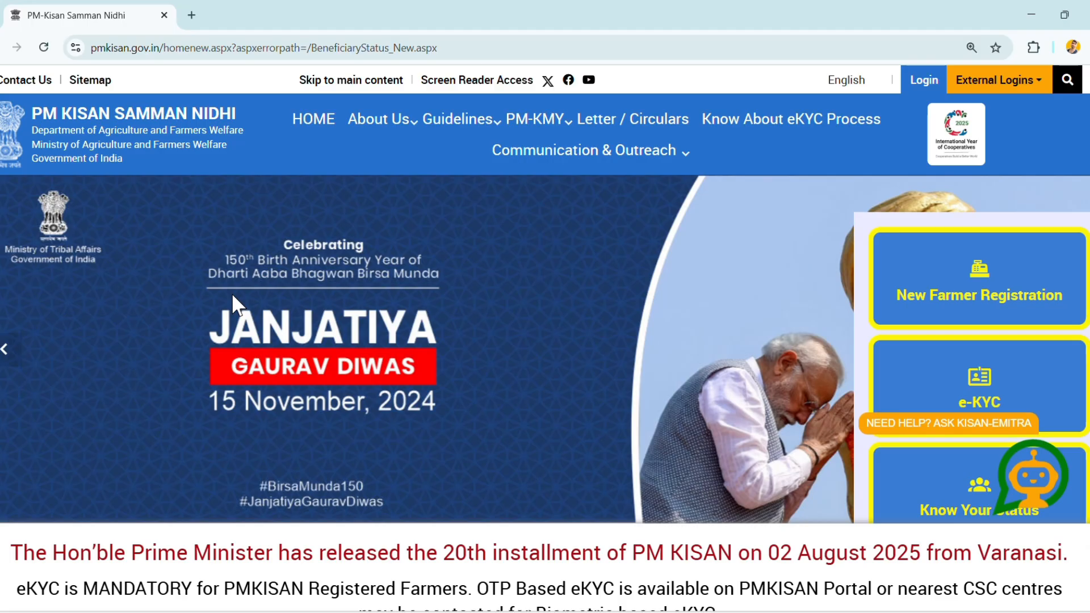
left_click(10, 355)
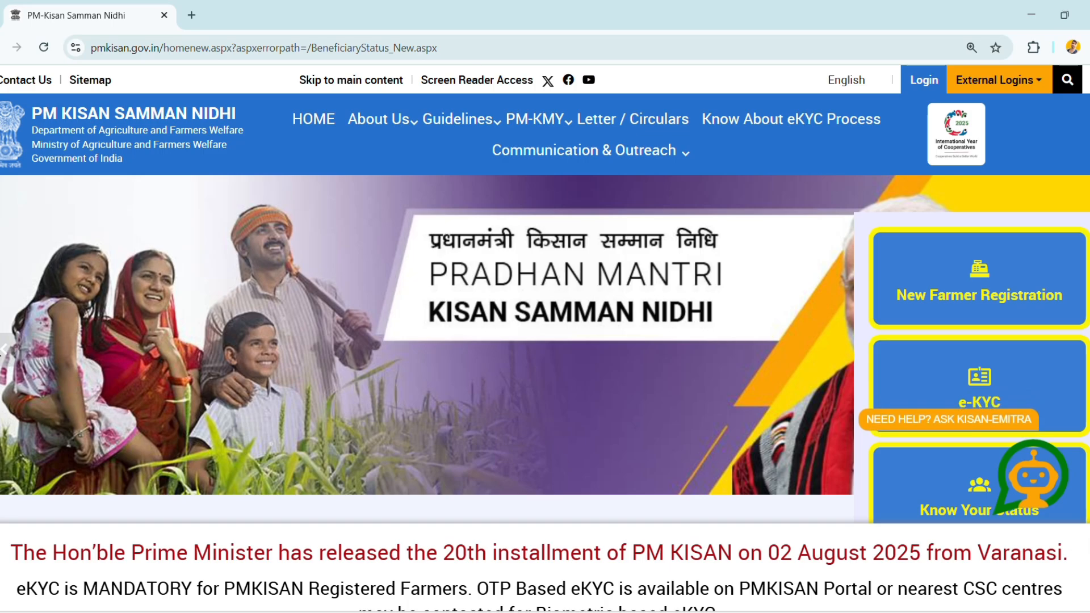
left_click(4, 359)
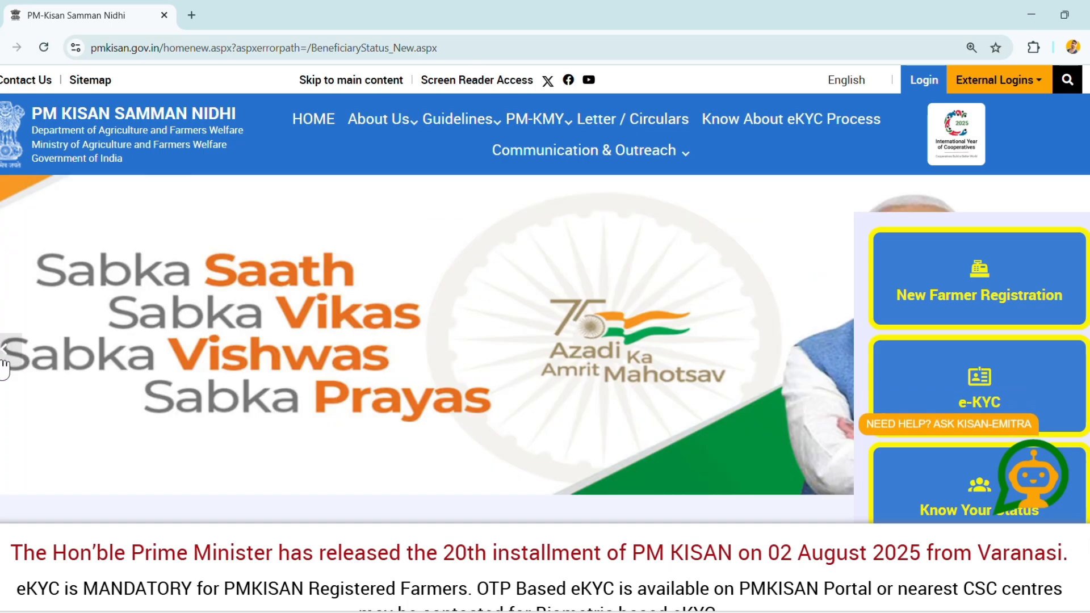
left_click(4, 360)
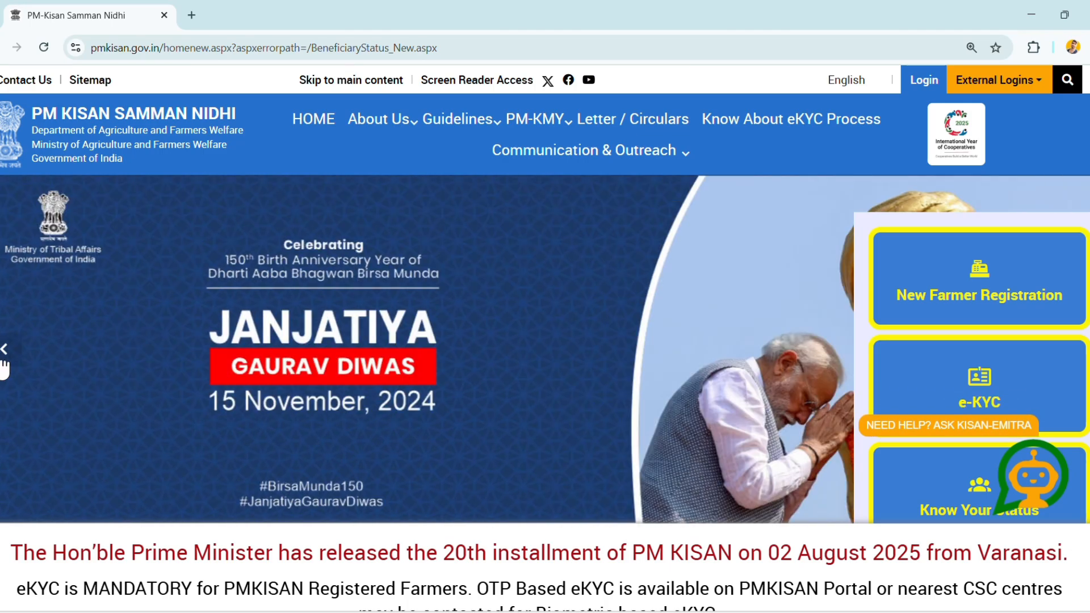
left_click(4, 360)
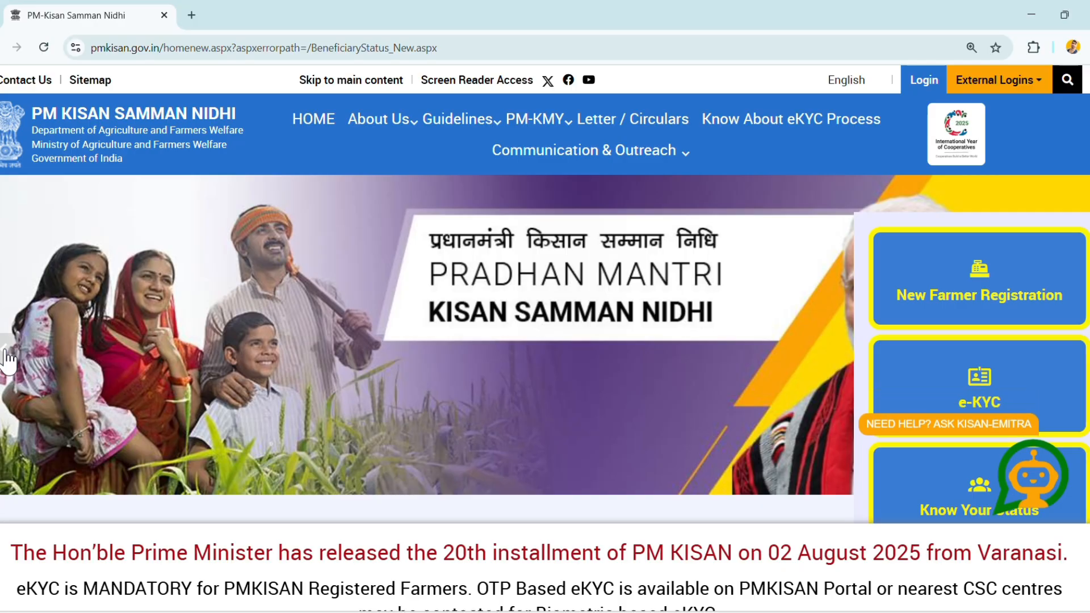
left_click(8, 359)
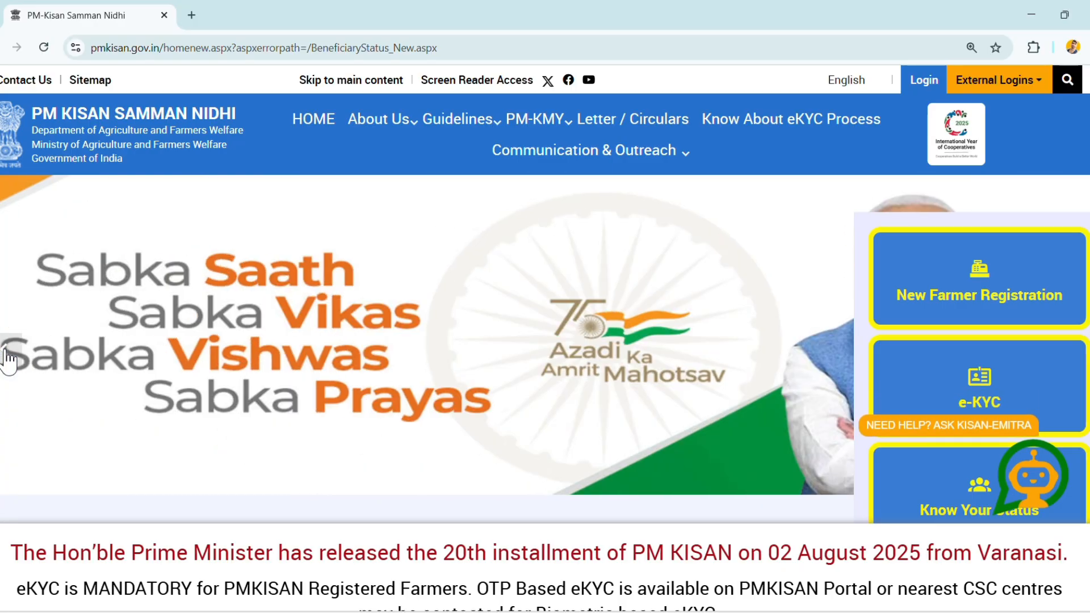
left_click(8, 358)
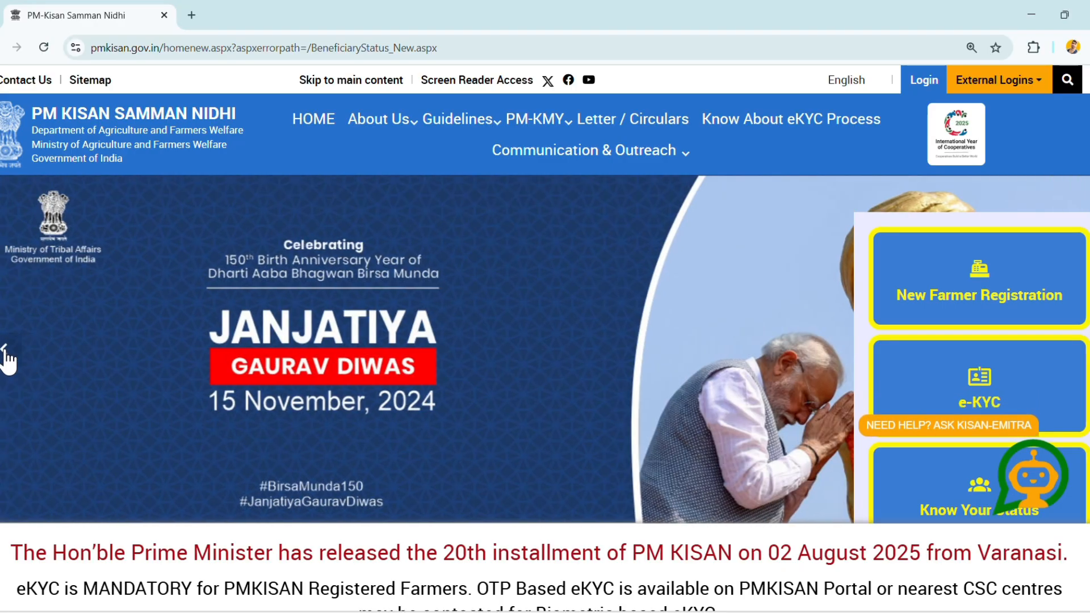
left_click(8, 359)
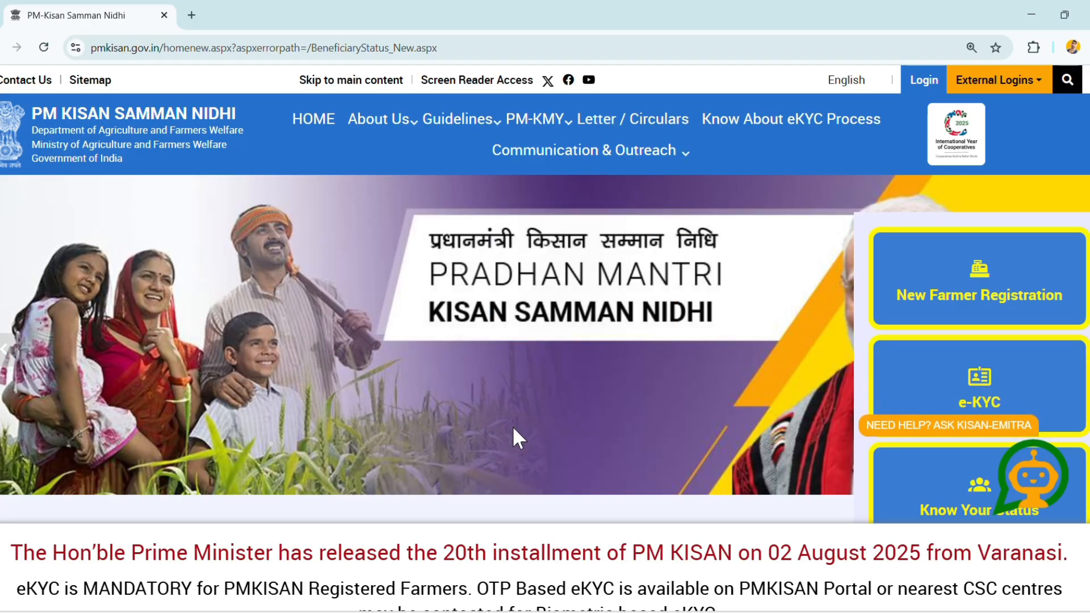
- Open New Farmer Registration, enter the Aadhaar and mobile numbers, select MADHYA PRADESH, fill in the captcha, and request an OTP
left_click(975, 281)
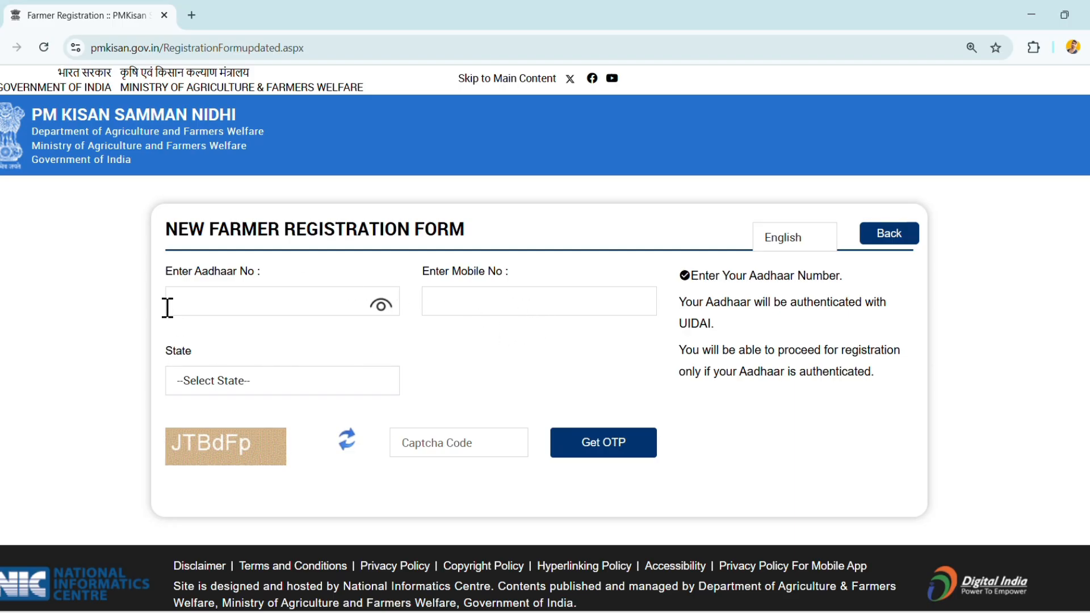
left_click(191, 305)
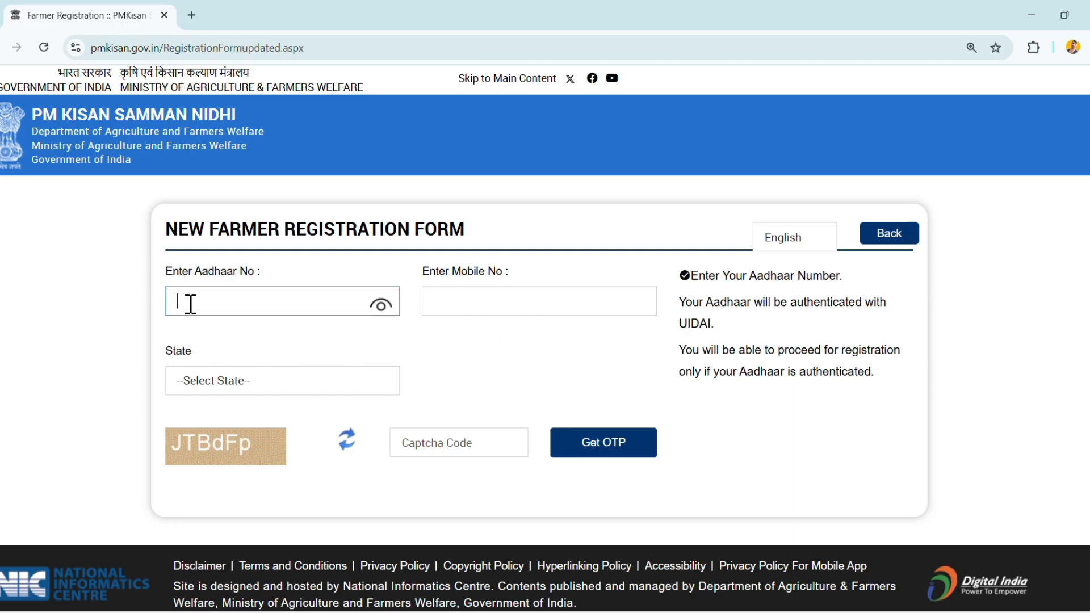
type("••••••")
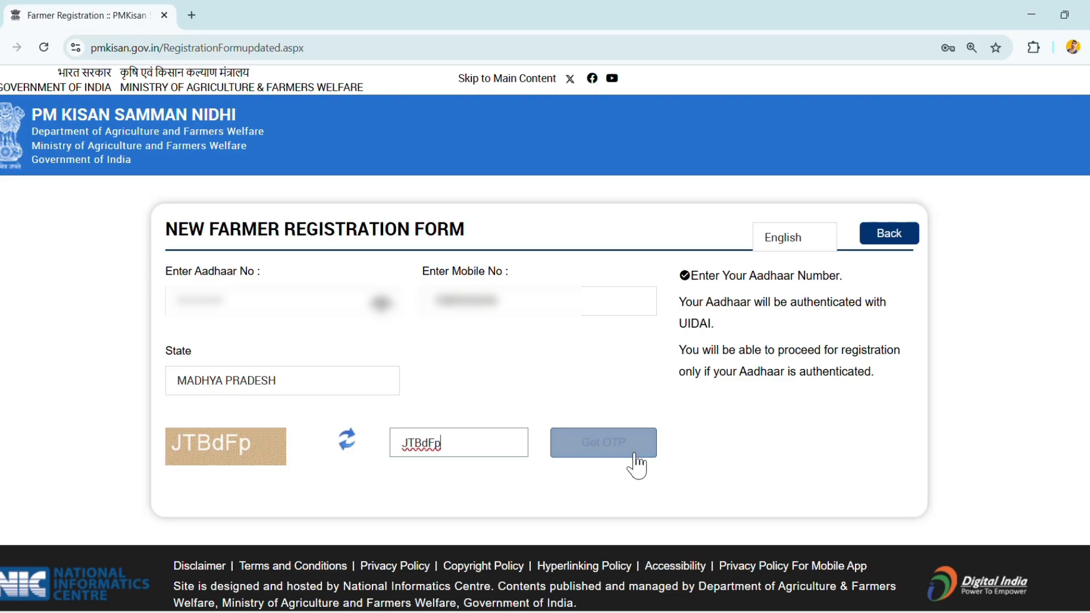
left_click(636, 455)
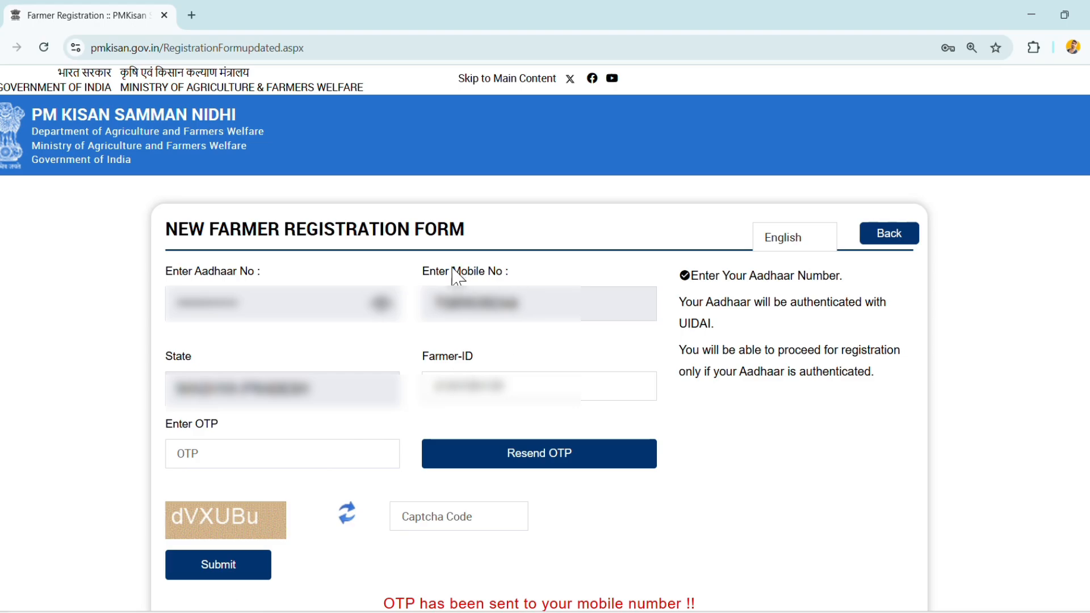
- Enter the OTP sent to the mobile number, fill in the displayed captcha, and submit the registration form
left_click(296, 448)
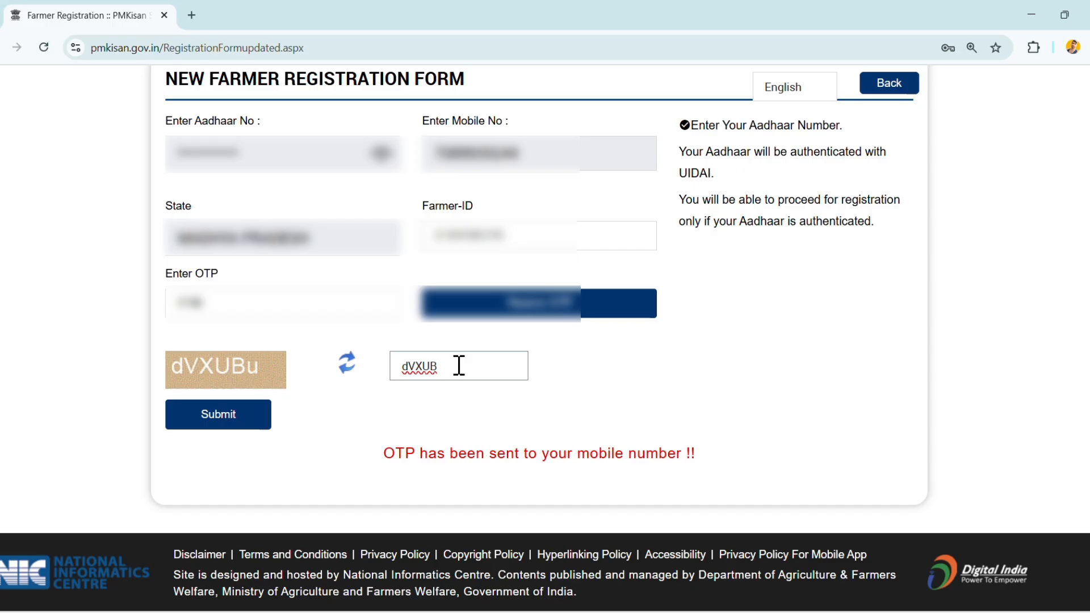
type("u")
left_click(212, 417)
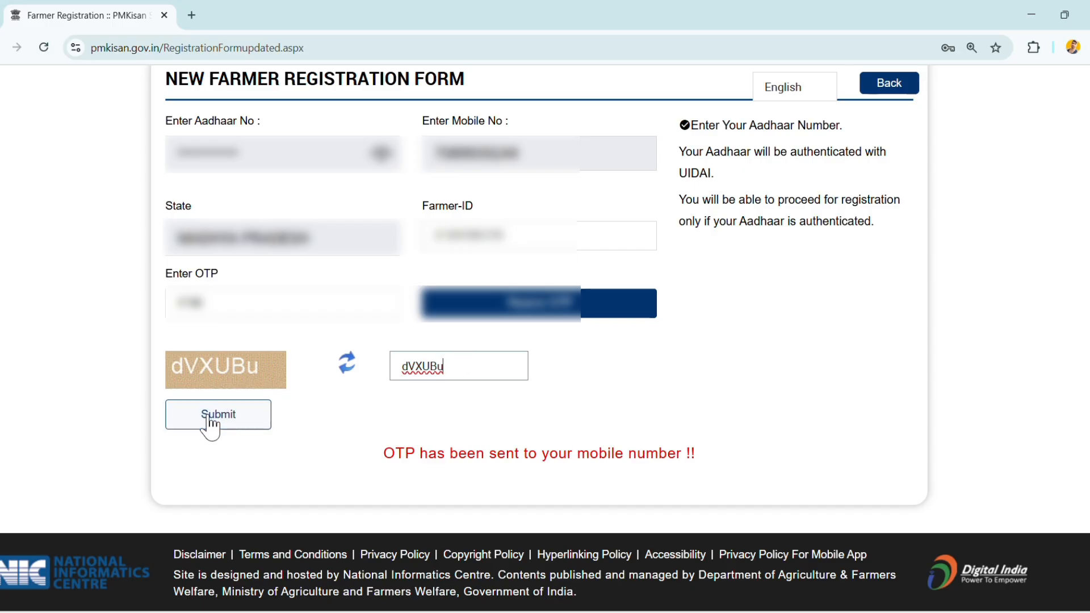
left_click(210, 419)
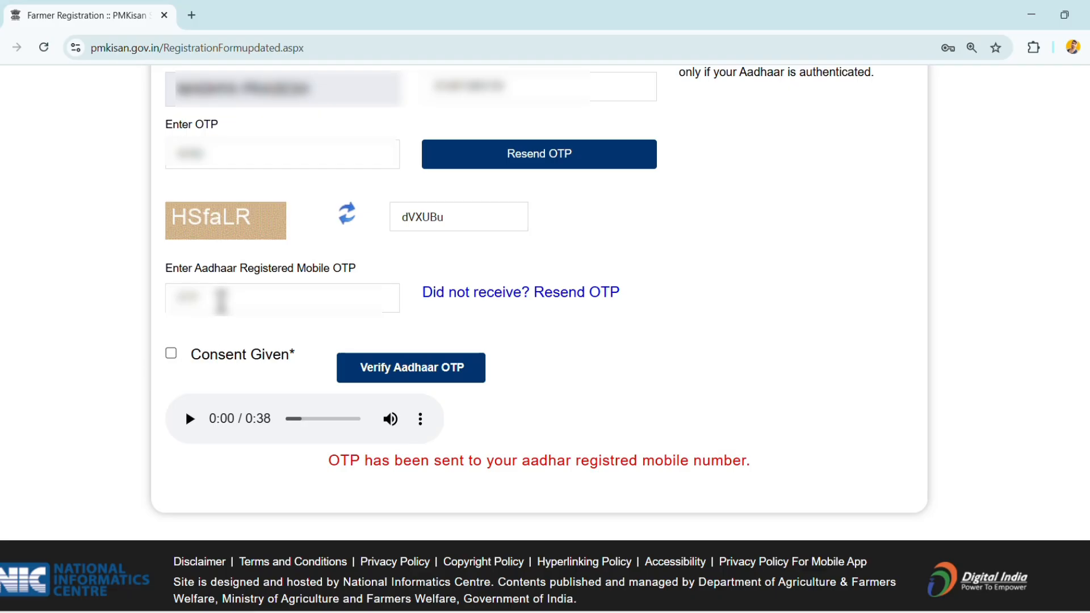
- Enter the Aadhaar registered mobile OTP and new captcha, give consent, and verify the Aadhaar OTP
left_click(221, 300)
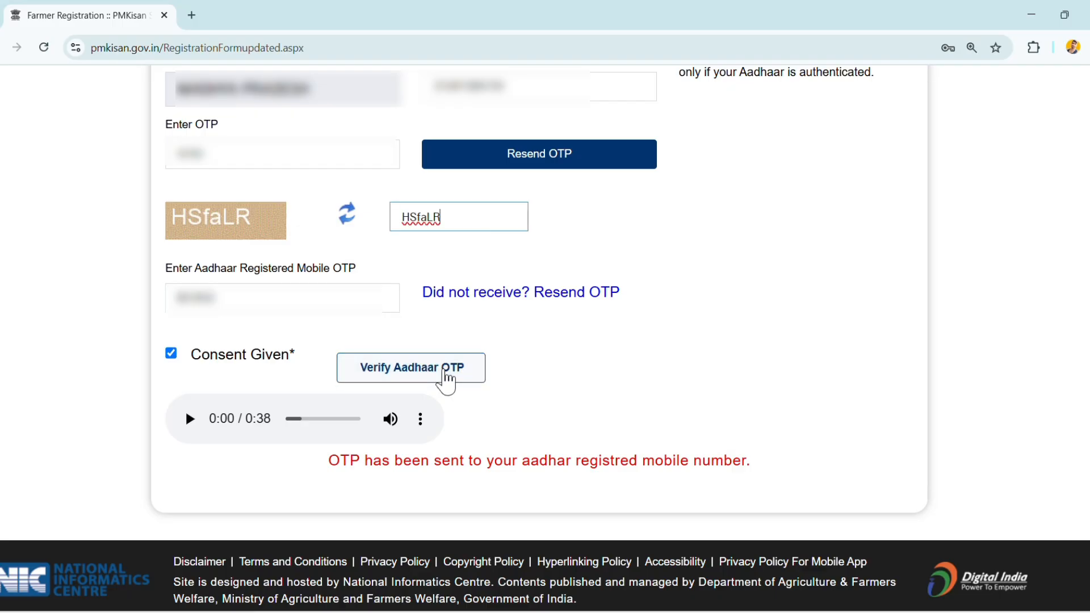
left_click(445, 370)
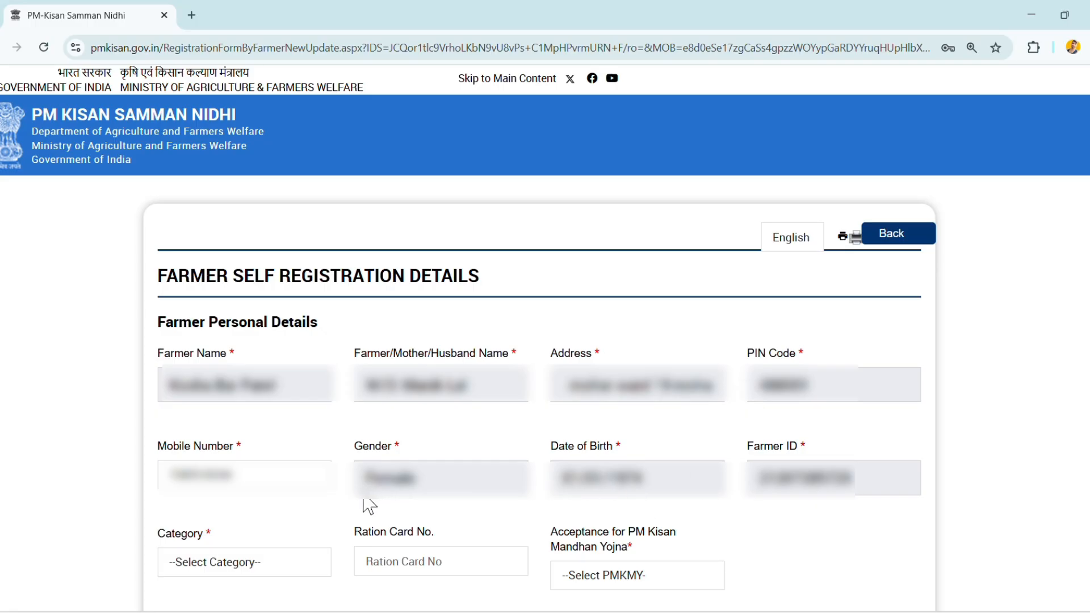
- Set the farmer's category to General/Others and the acceptance for PM Kisan Mandhan Yojna to No
left_click(226, 557)
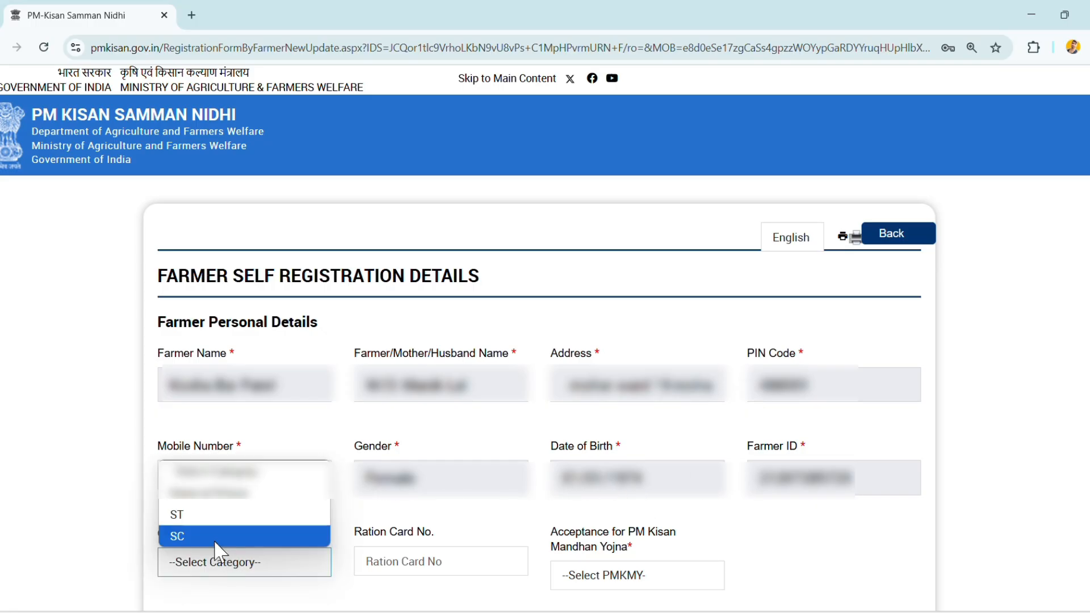
left_click(221, 492)
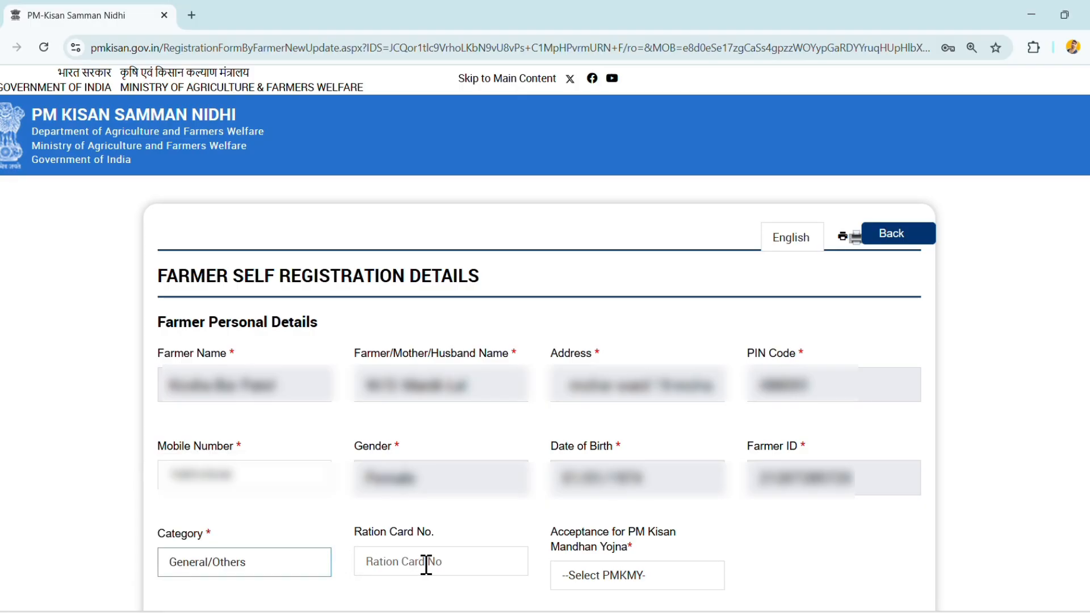
left_click(610, 588)
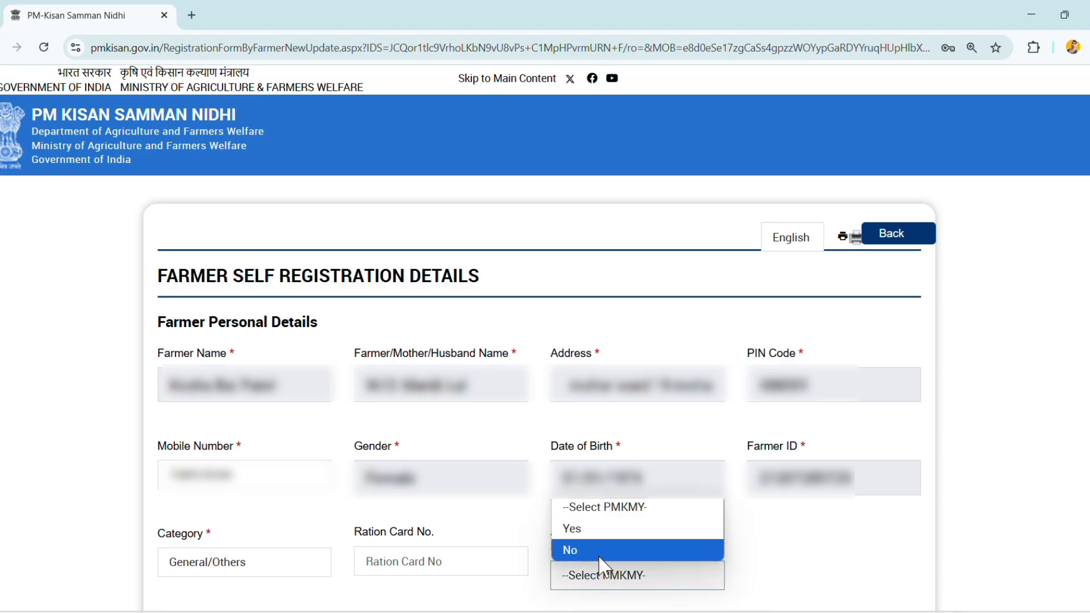
left_click(603, 551)
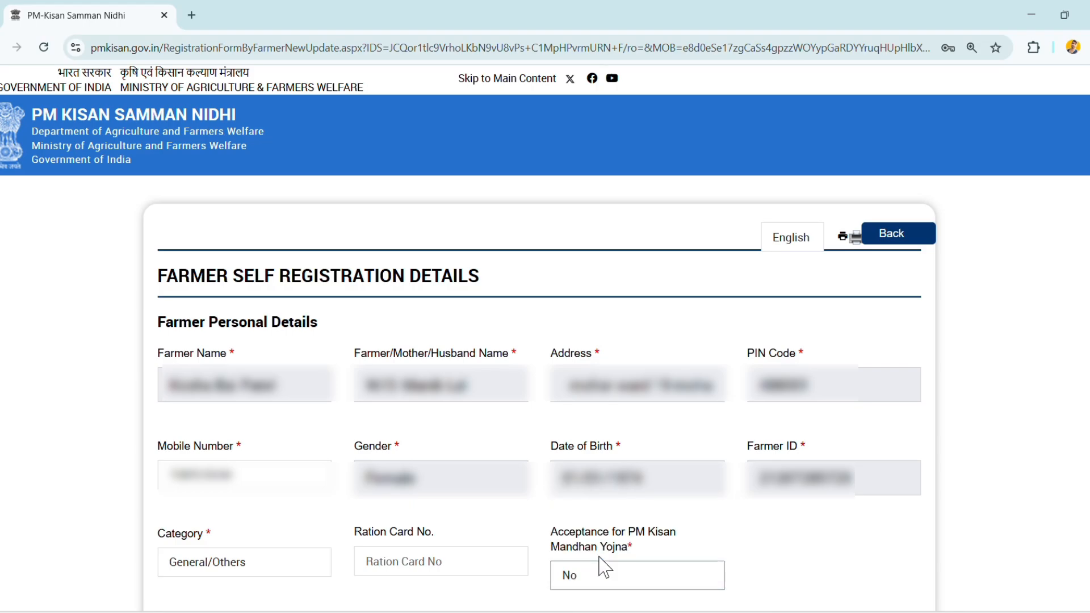
- Choose the farmer's marital status and set the land holding ownership to Joint
scroll(603, 566, "down", 3)
left_click(208, 542)
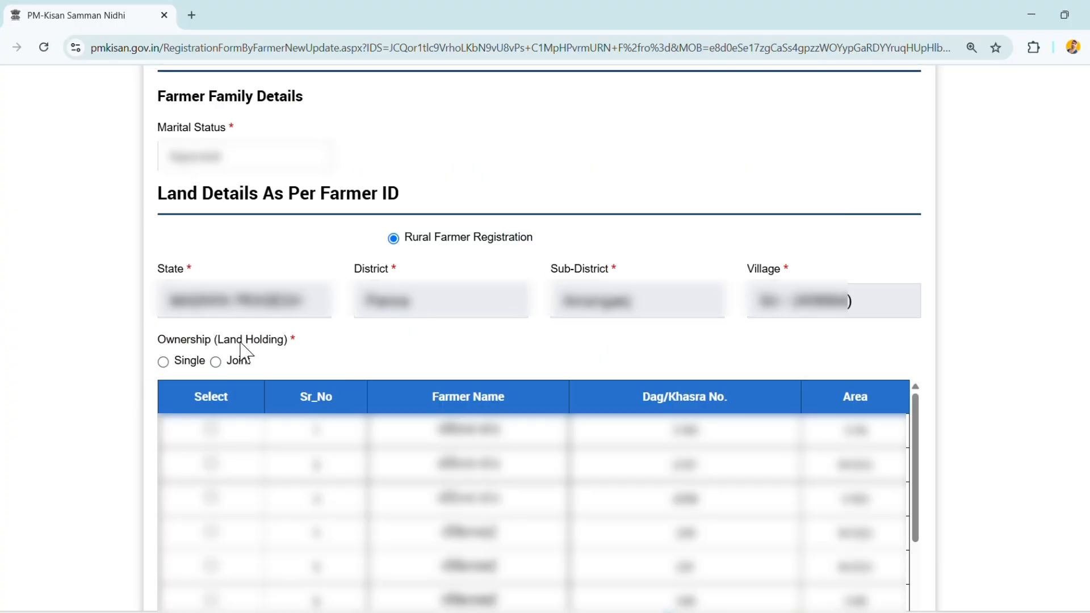
left_click(217, 362)
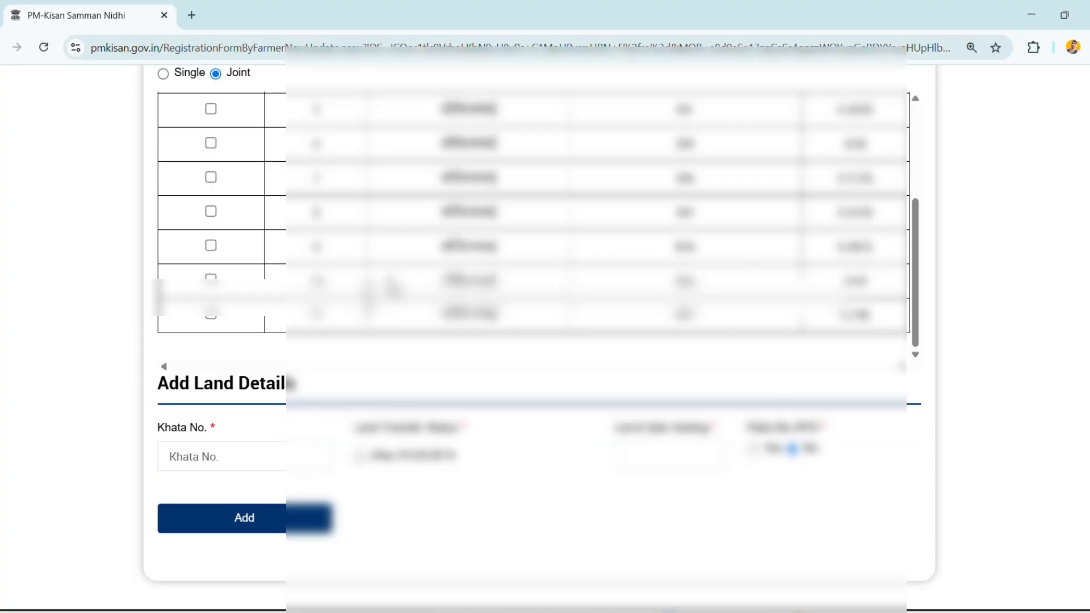
- Select the first land record in the table of land details as per Farmer ID
scroll(391, 286, "up", 3)
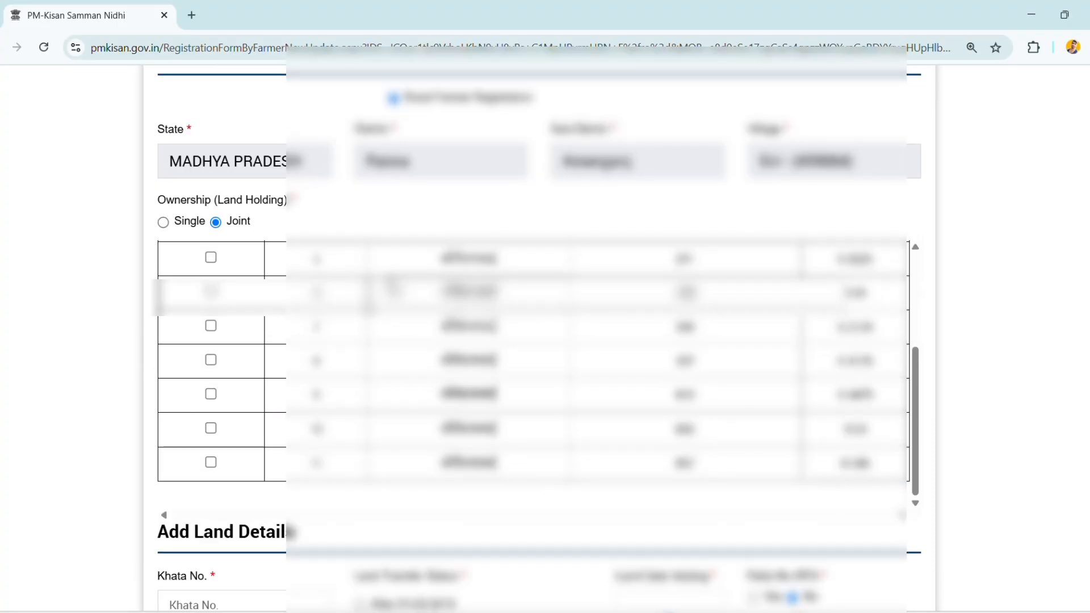
scroll(393, 286, "up", 2)
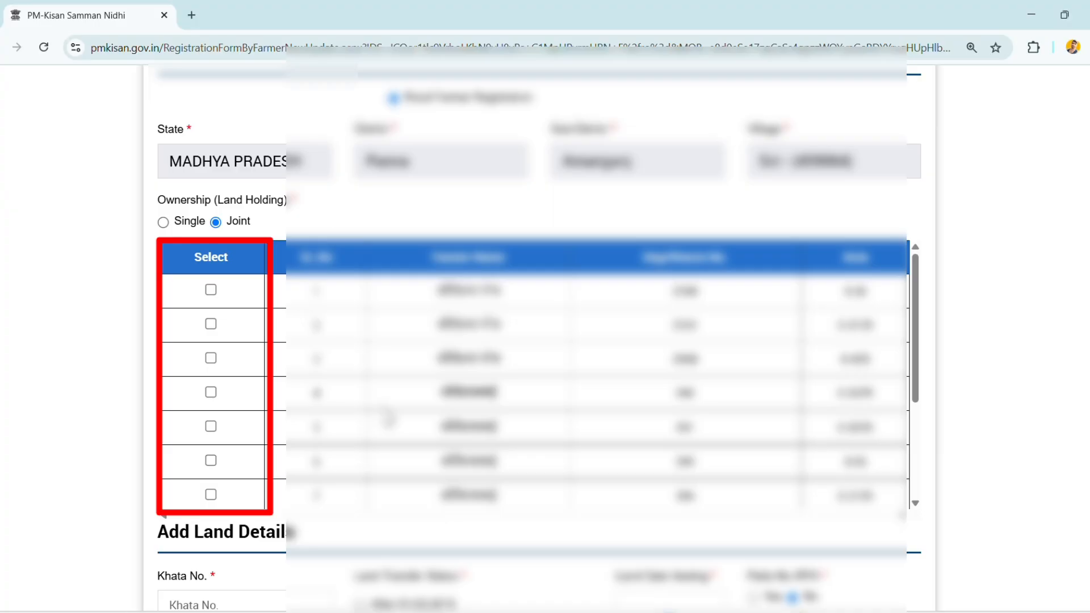
scroll(388, 418, "up", 1)
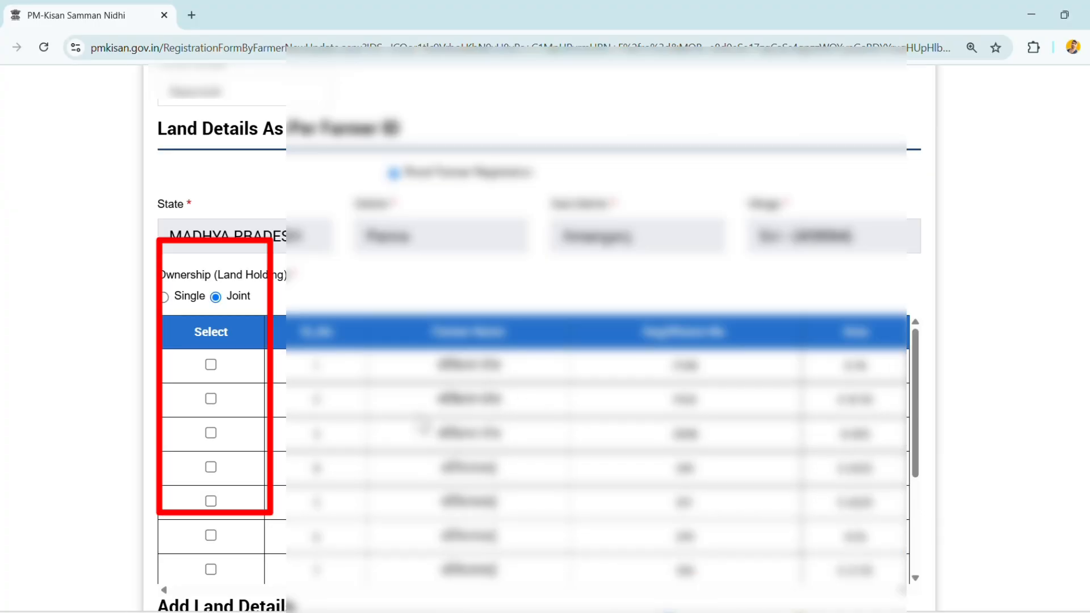
left_click(210, 365)
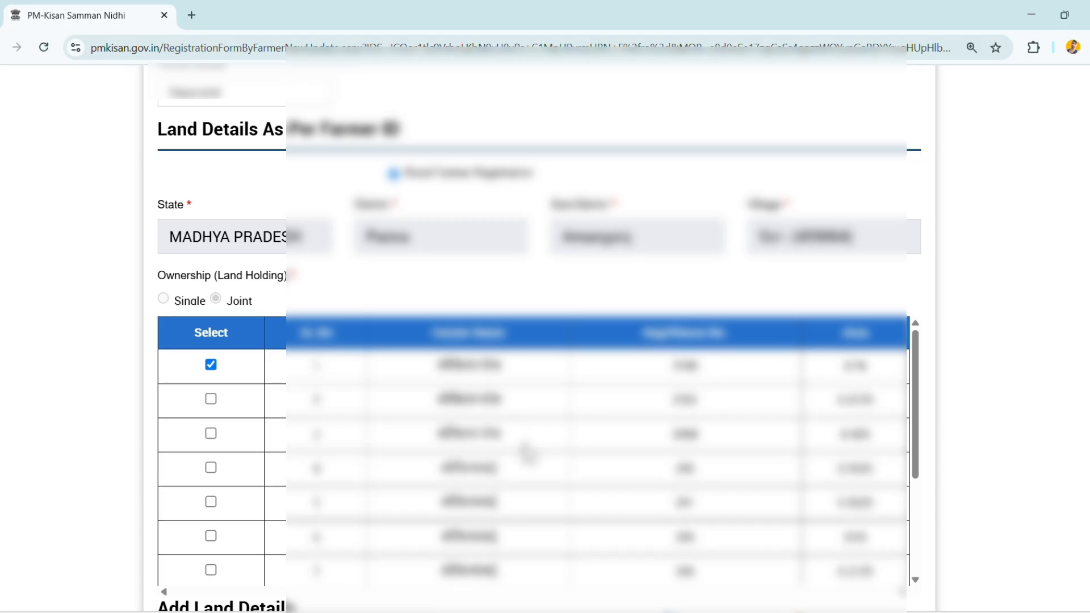
- Enter the Khata number for the selected land record under Add Land Details
scroll(528, 453, "down", 3)
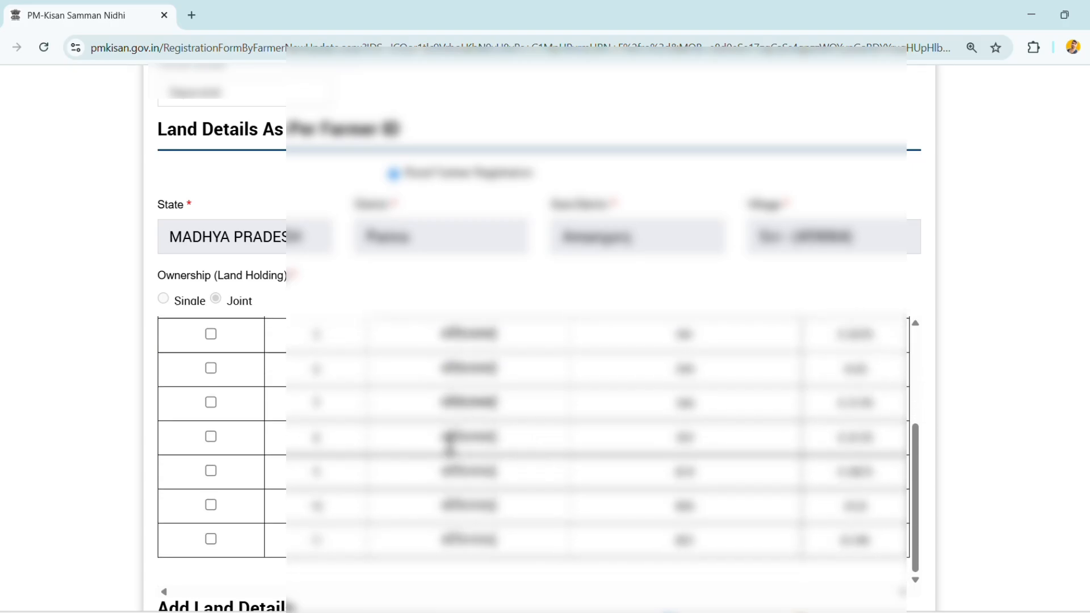
scroll(450, 442, "down", 4)
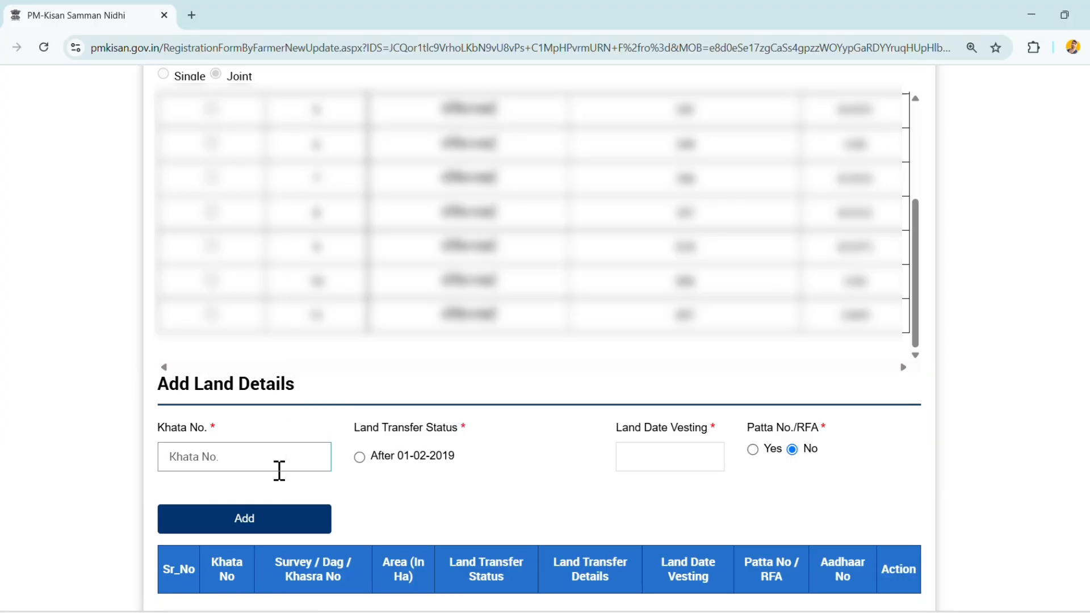
left_click(279, 469)
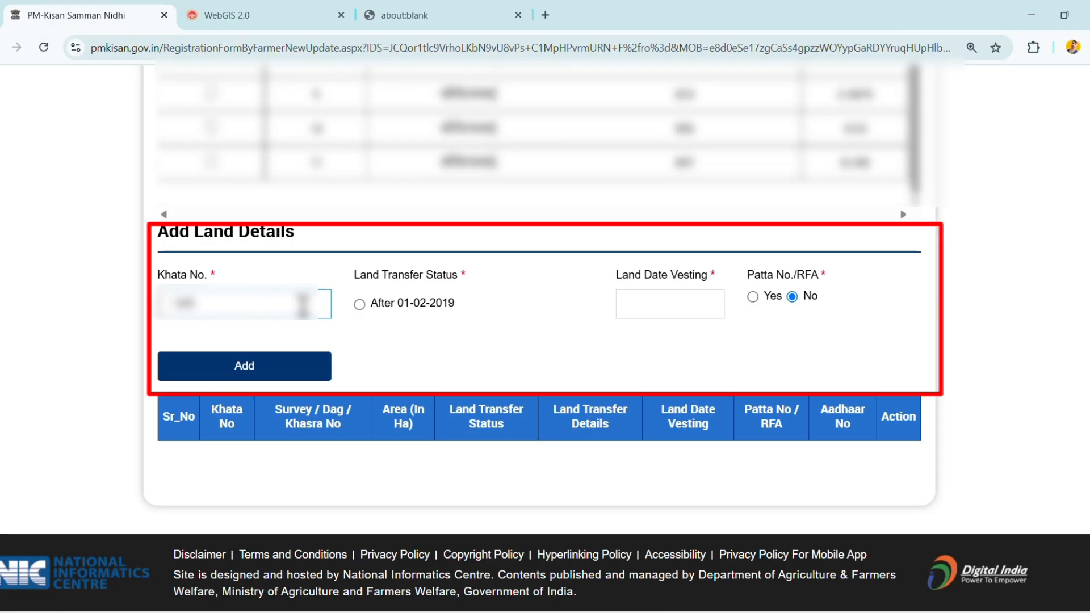
- Set the land transfer status to After 01-02-2019 and the land transfer details to Death of Father/Mother
left_click(360, 305)
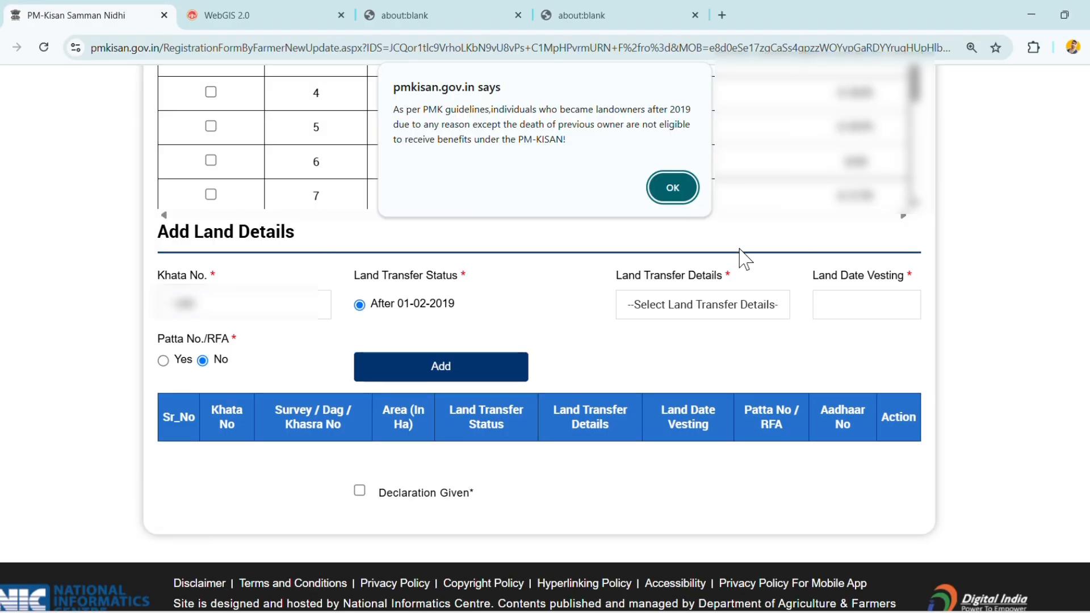
left_click(673, 182)
left_click(661, 306)
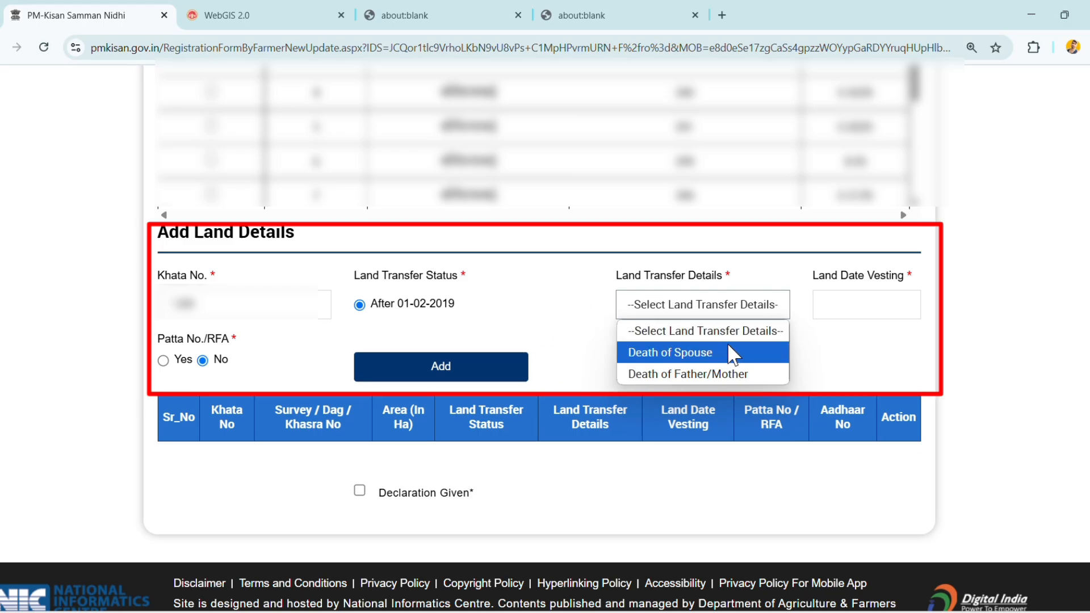
left_click(687, 375)
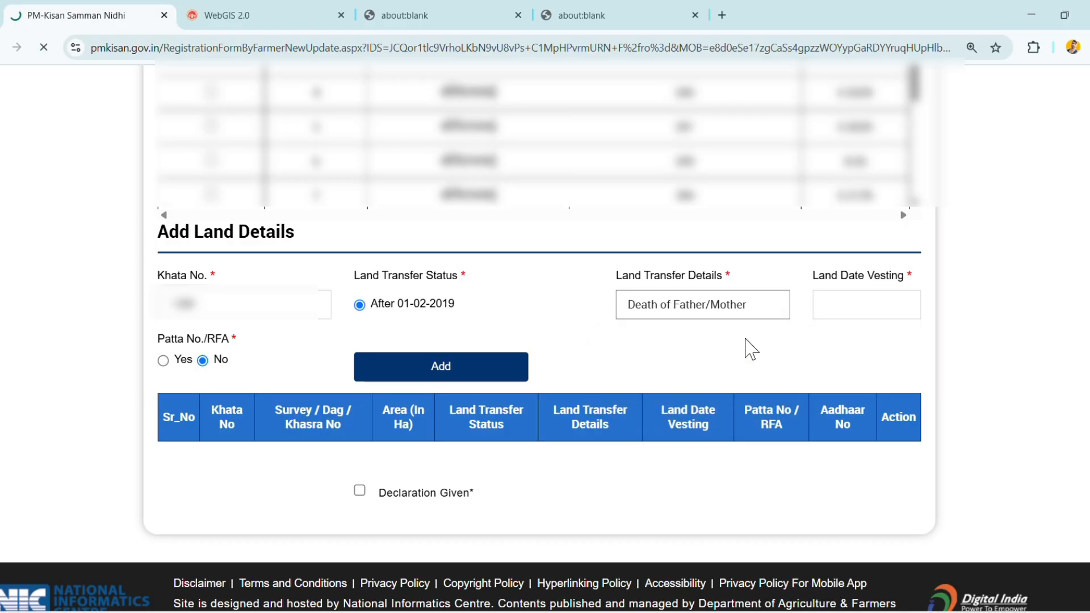
- Set the land vesting date to 6 March 2021 and add the completed land record to the table
left_click(832, 315)
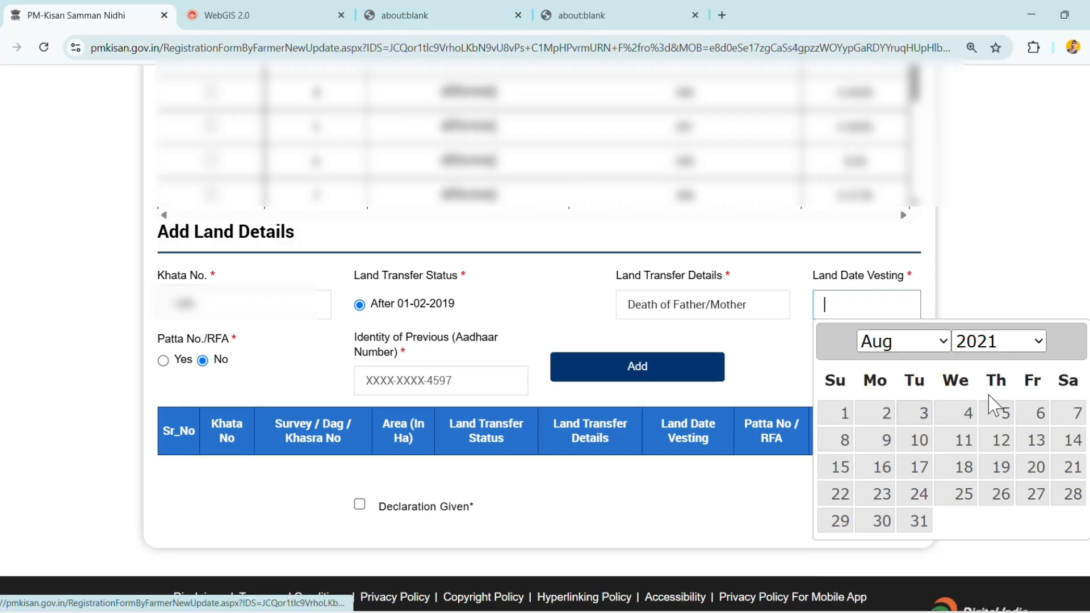
left_click(942, 342)
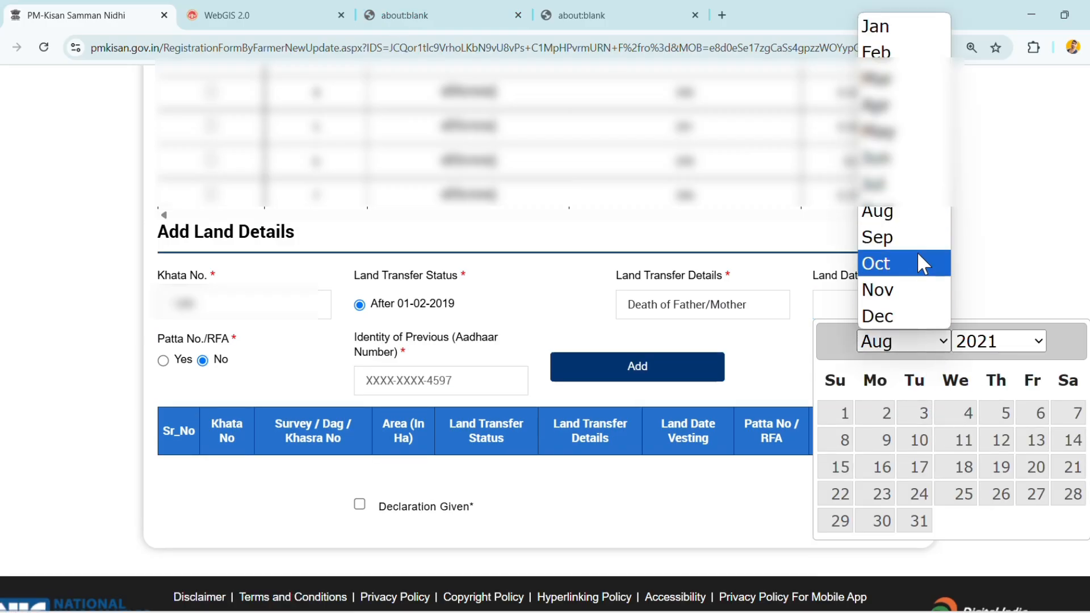
left_click(879, 78)
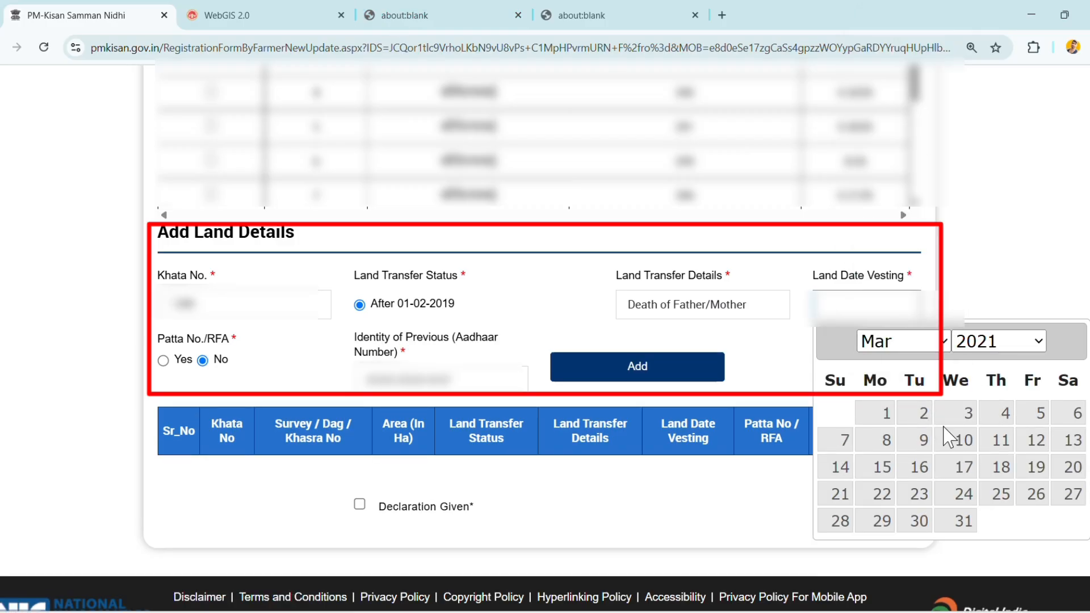
left_click(1067, 419)
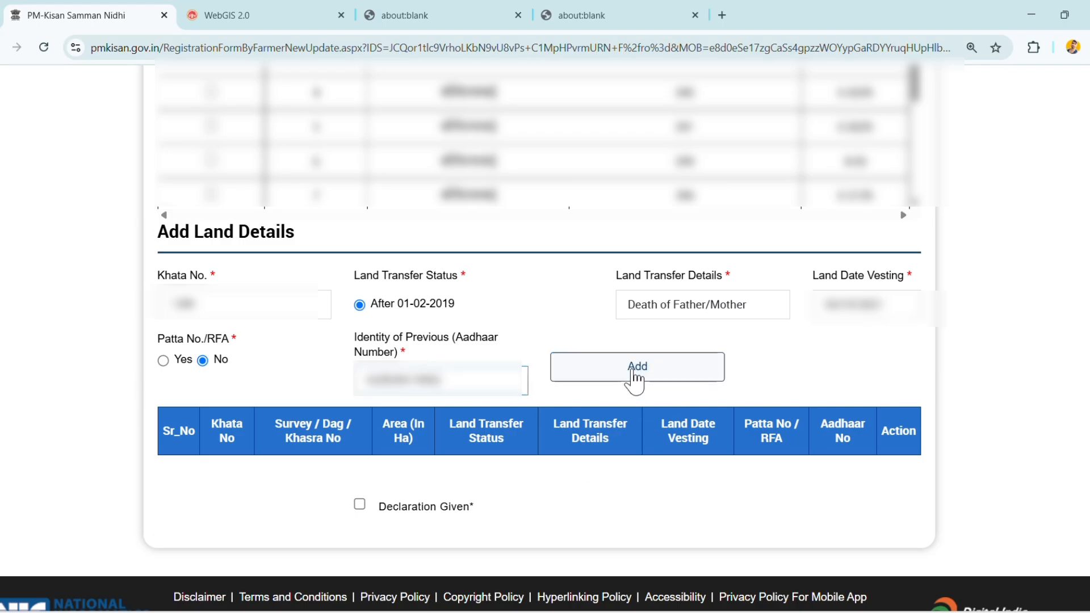
left_click(634, 375)
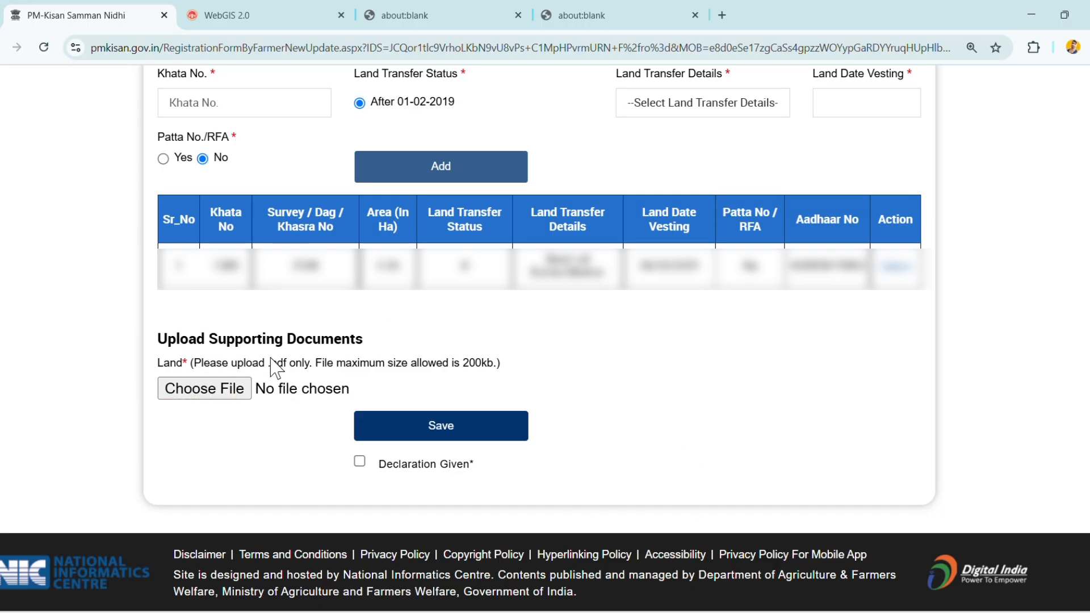
- Attach the farmer's land document PDF as the supporting document for Land
left_click(231, 391)
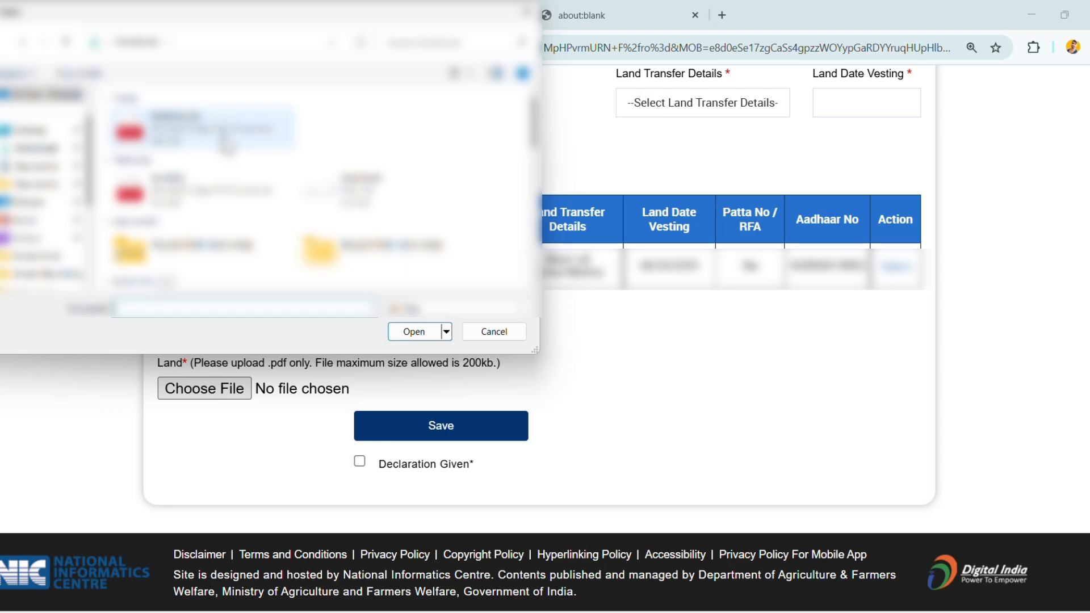
left_click(227, 146)
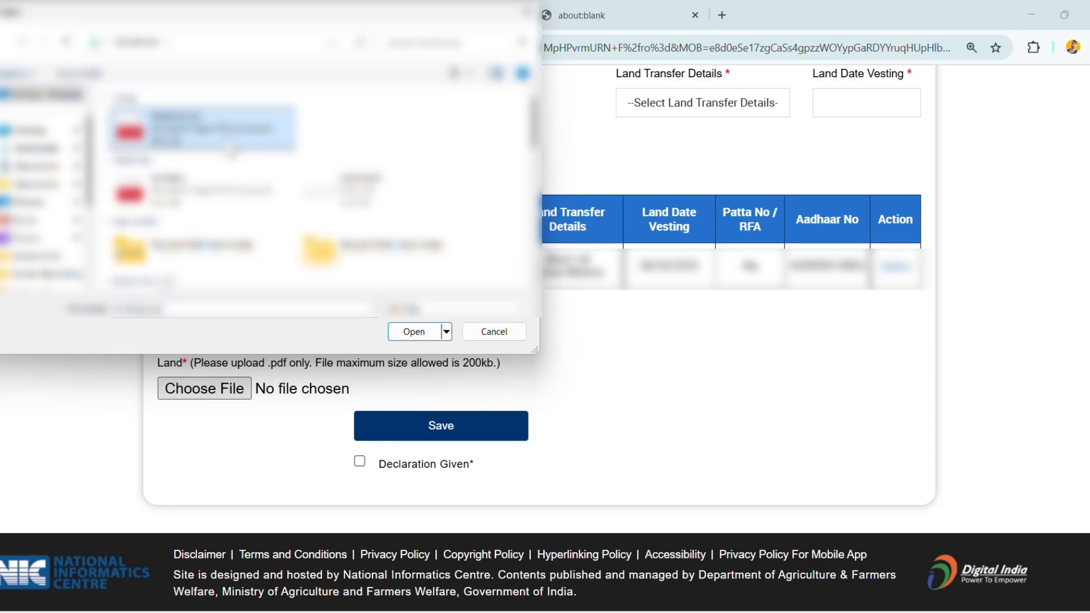
left_click(419, 339)
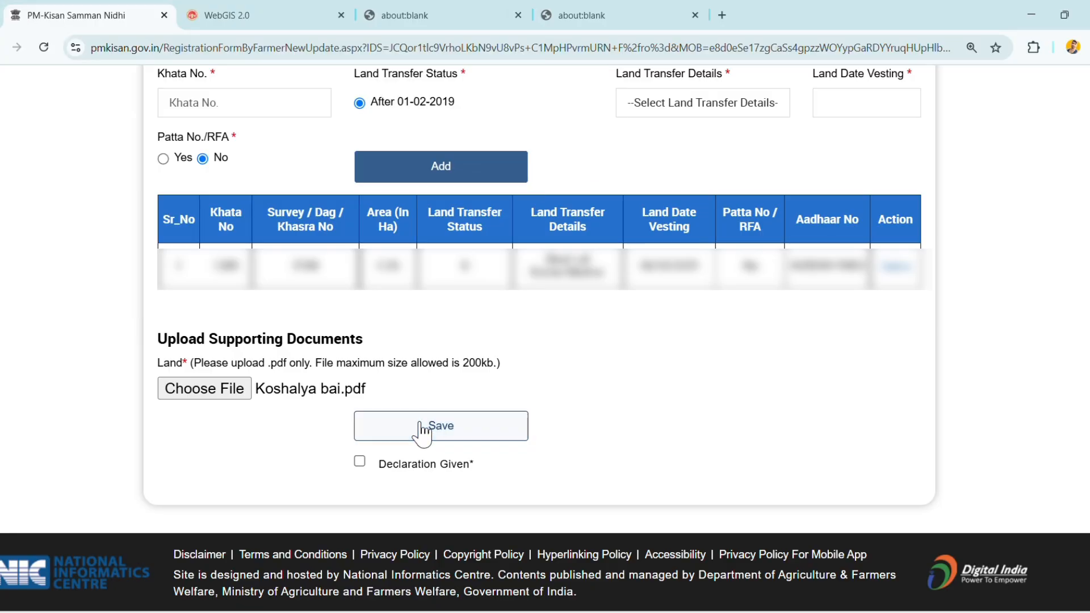
- Accept the declaration and save the farmer registration form
left_click(358, 463)
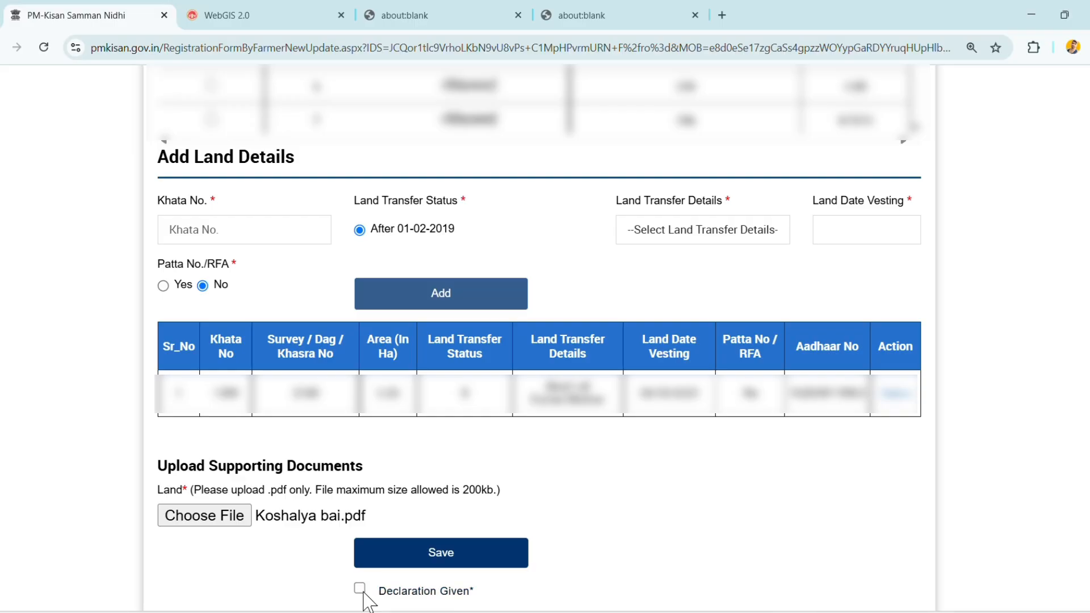
left_click(362, 591)
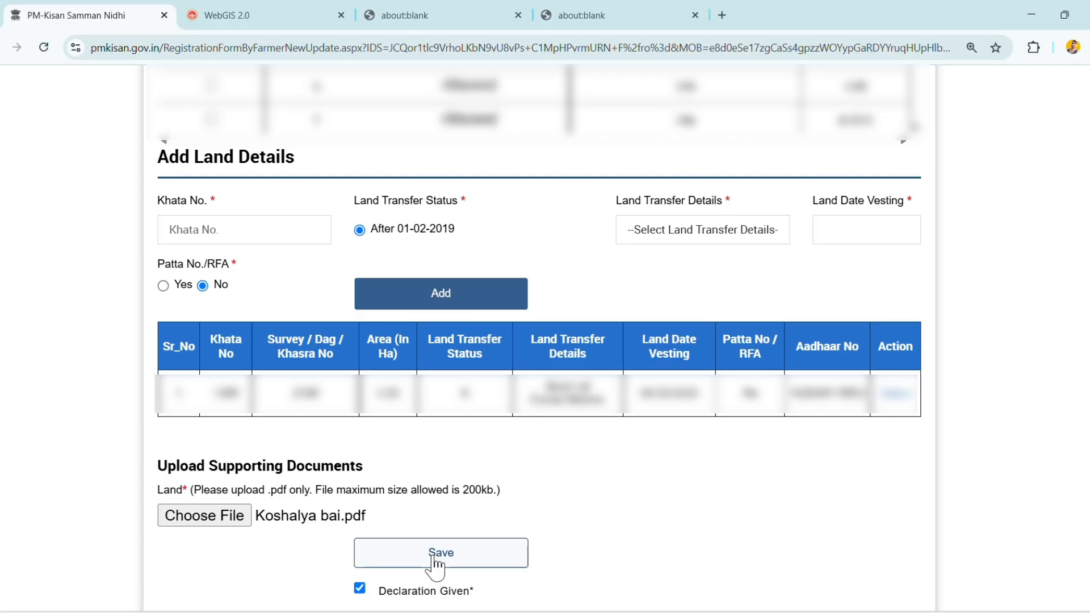
left_click(433, 559)
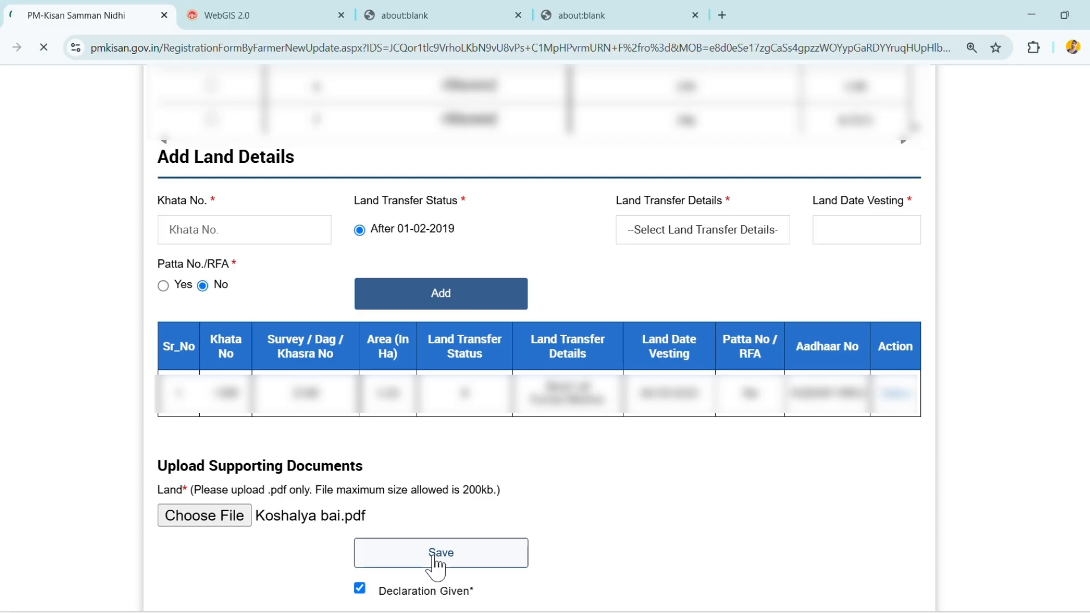